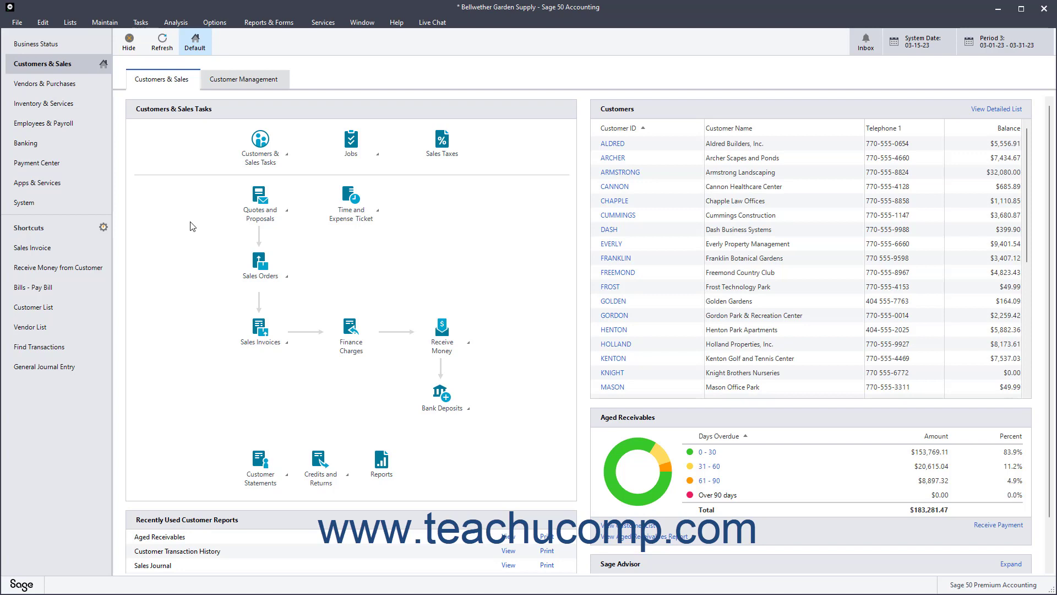
Start a new proposal for the customer Golden Gardens
left_click(141, 22)
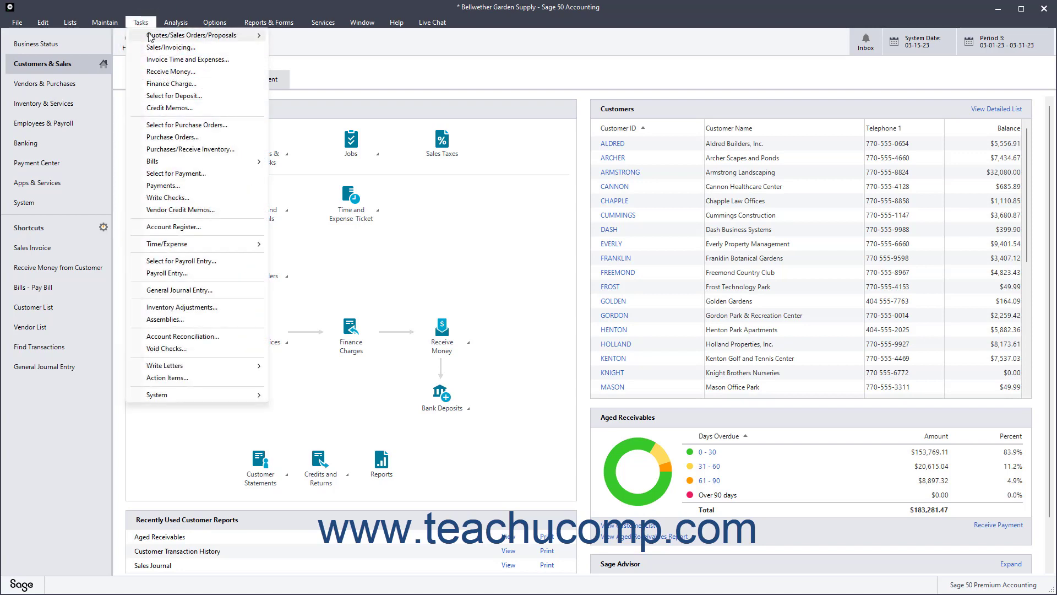
mouse_move(149, 37)
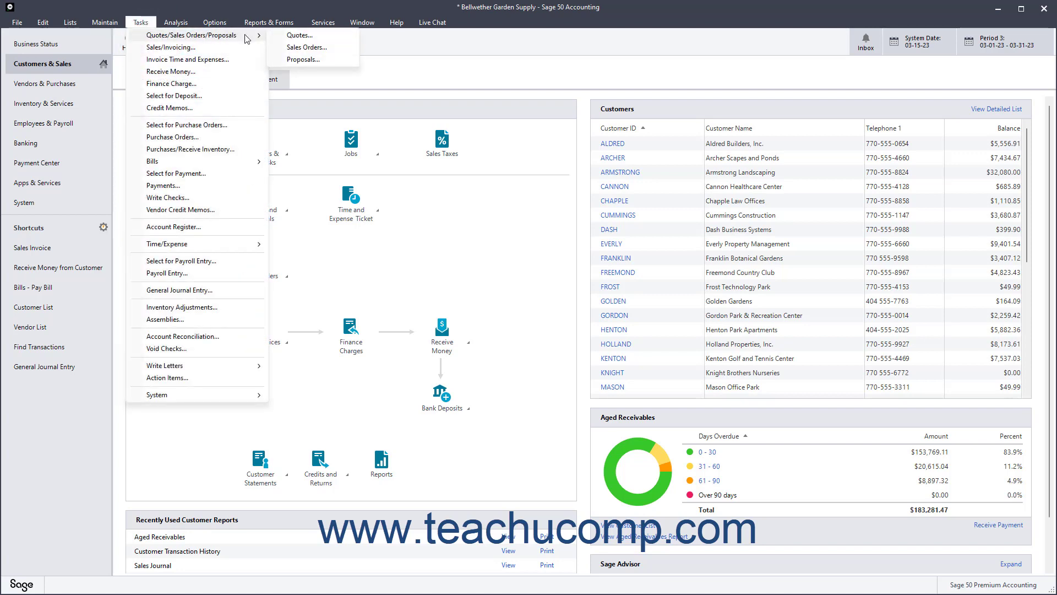
left_click(304, 59)
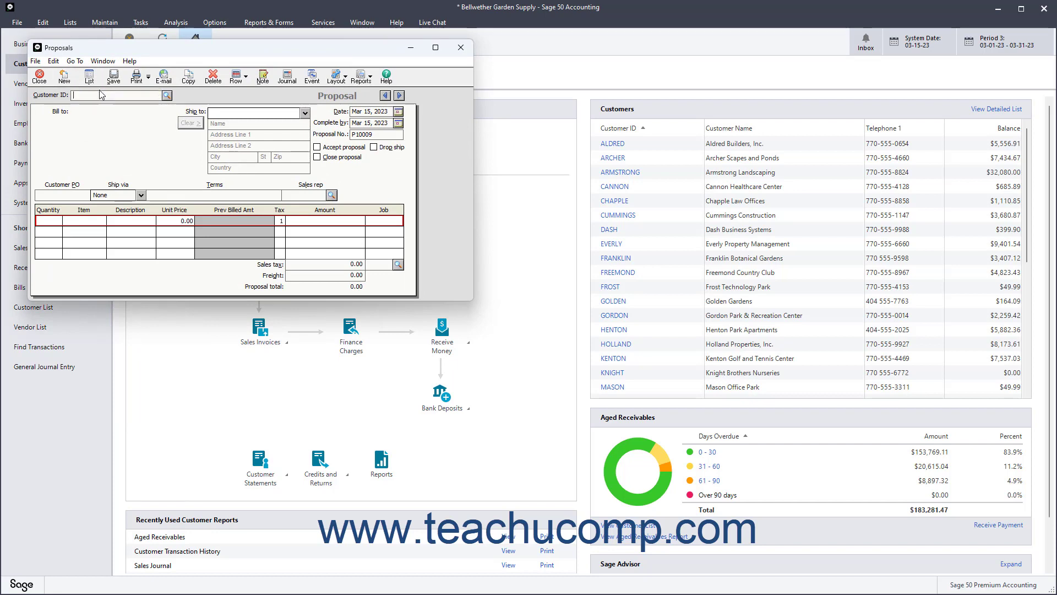
left_click(167, 95)
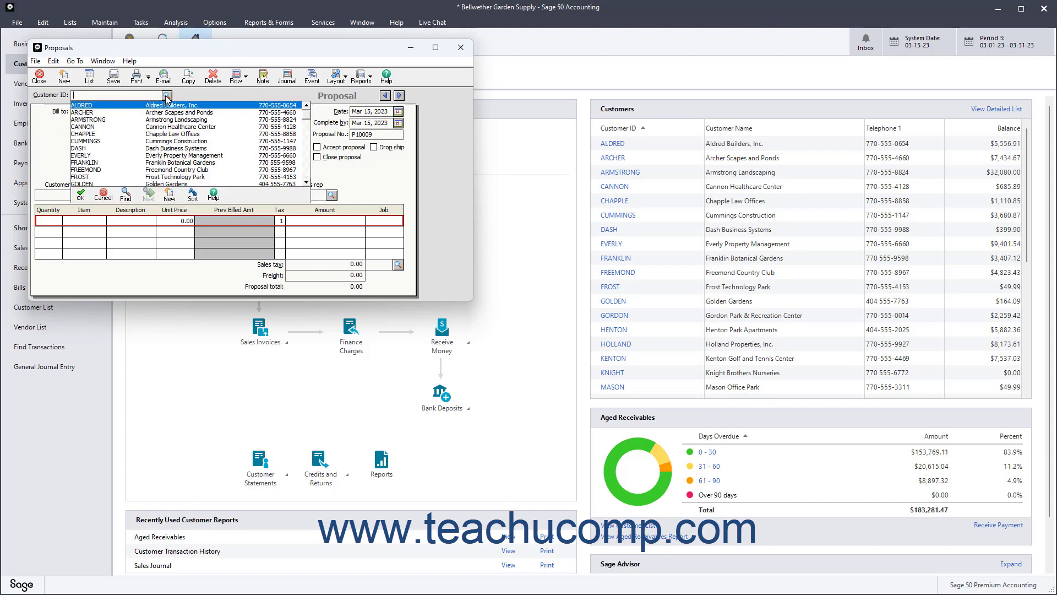
left_click(130, 184)
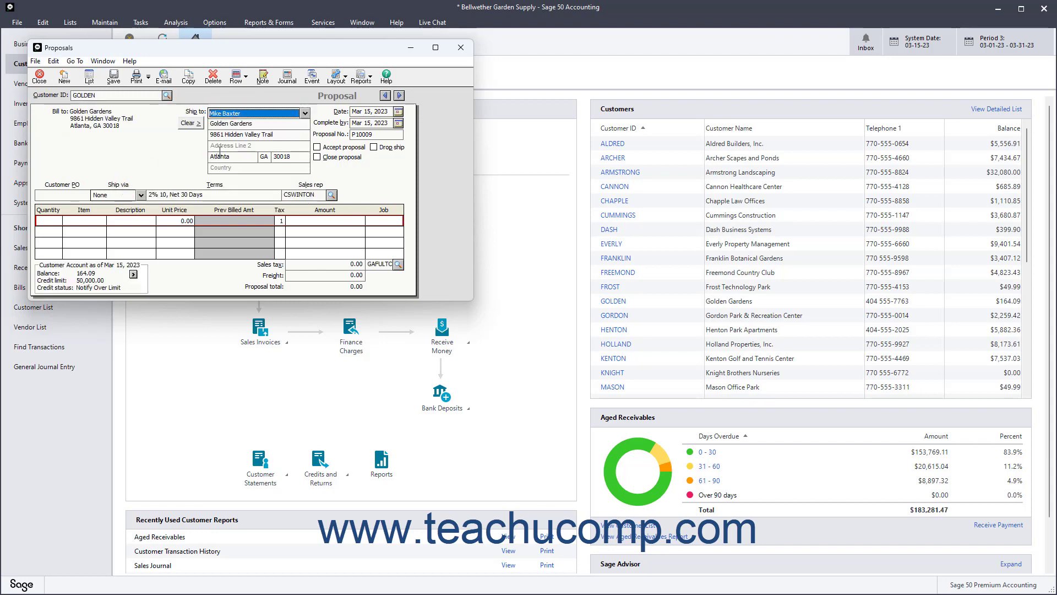
Set the proposal's shipping method to Hand Deliver
left_click(387, 136)
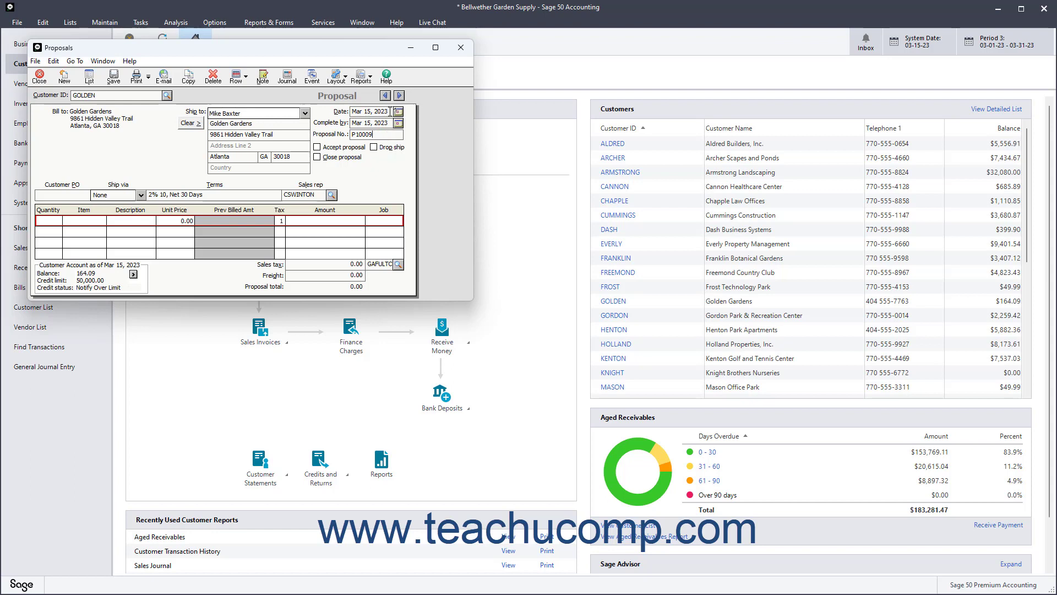
left_click(389, 111)
left_click(390, 123)
left_click(134, 124)
left_click(237, 134)
left_click(141, 195)
left_click(130, 220)
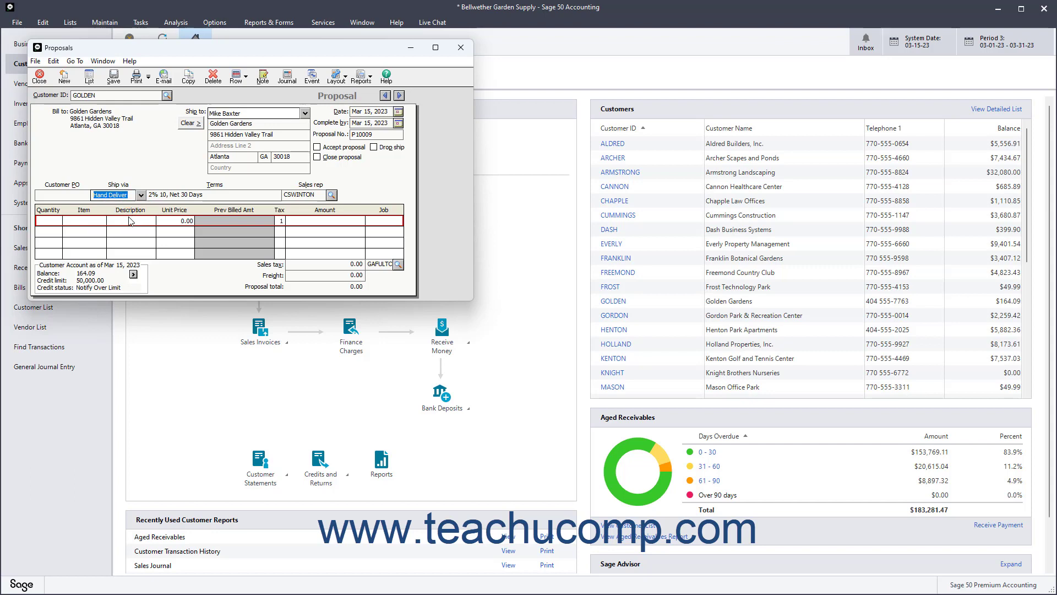
Fill the first proposal line with item LAND-17800 (Installation of Accessories) and a quantity of 6
left_click(55, 223)
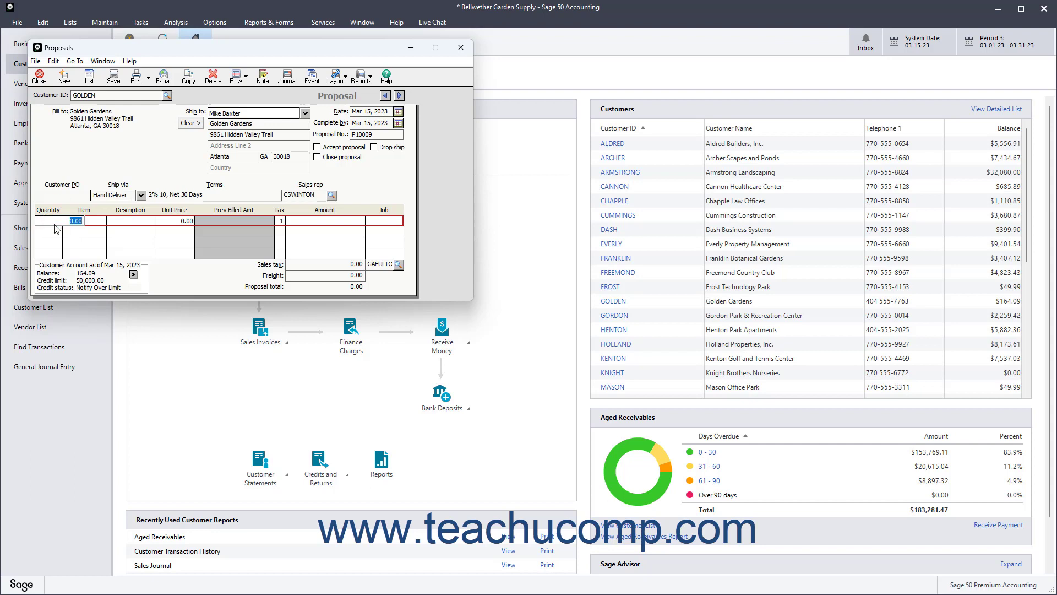
left_click(93, 221)
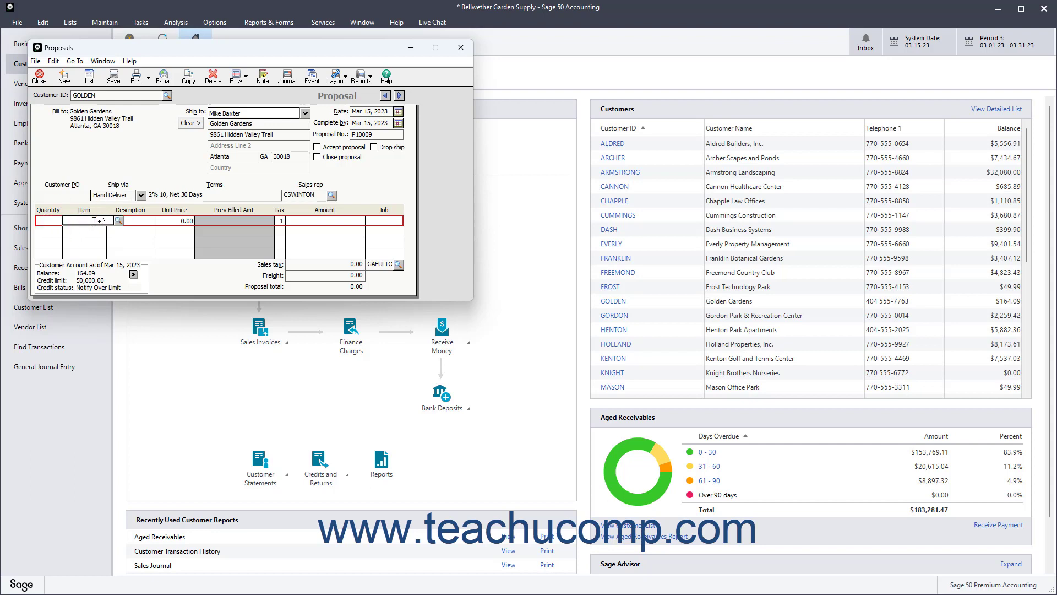
left_click(118, 220)
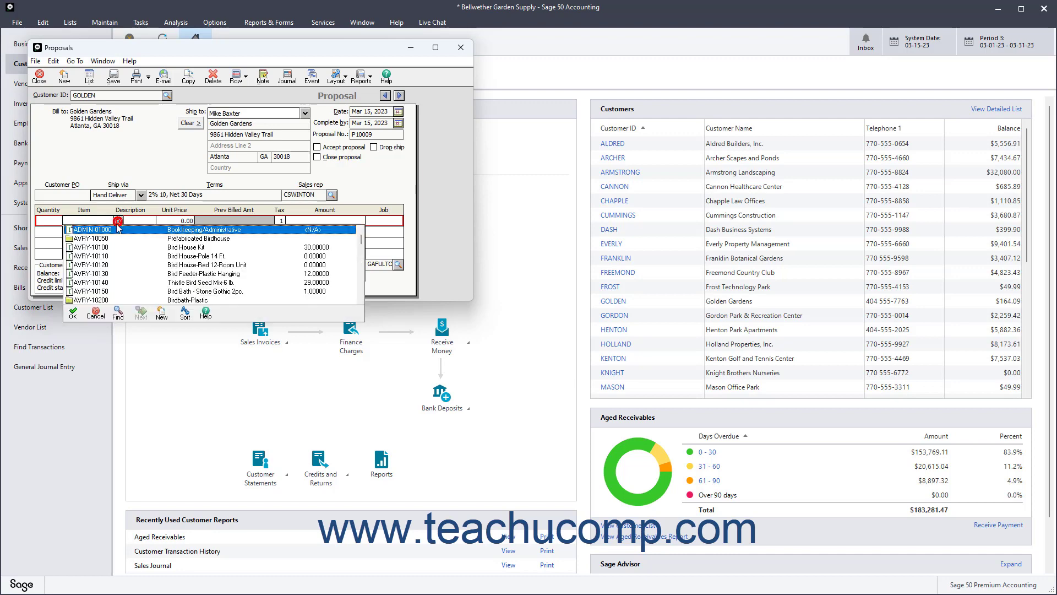
scroll(119, 267, "down", 18)
left_click(111, 264)
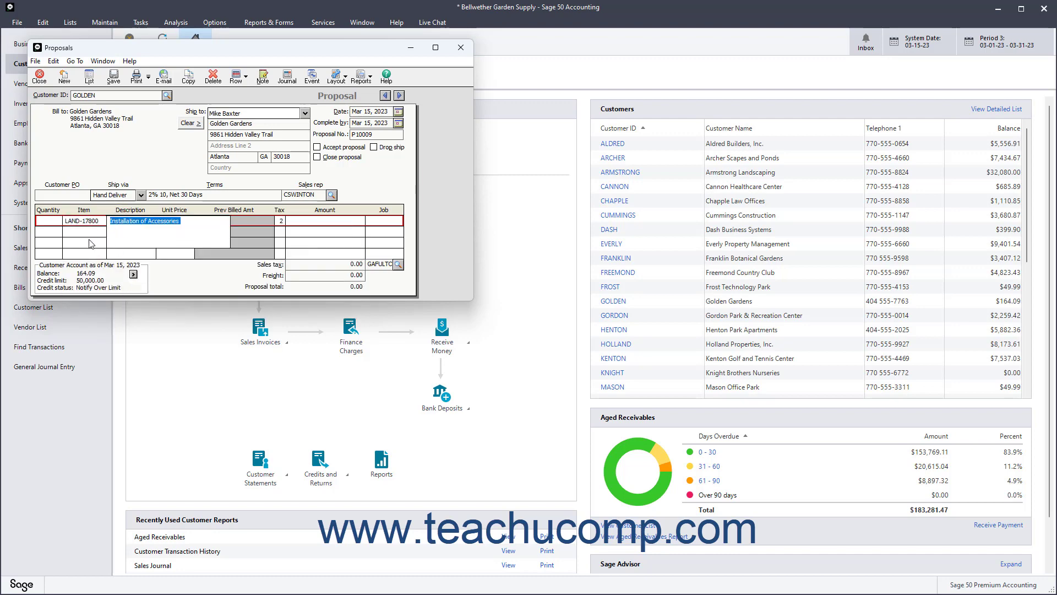
left_click(55, 221)
type("6")
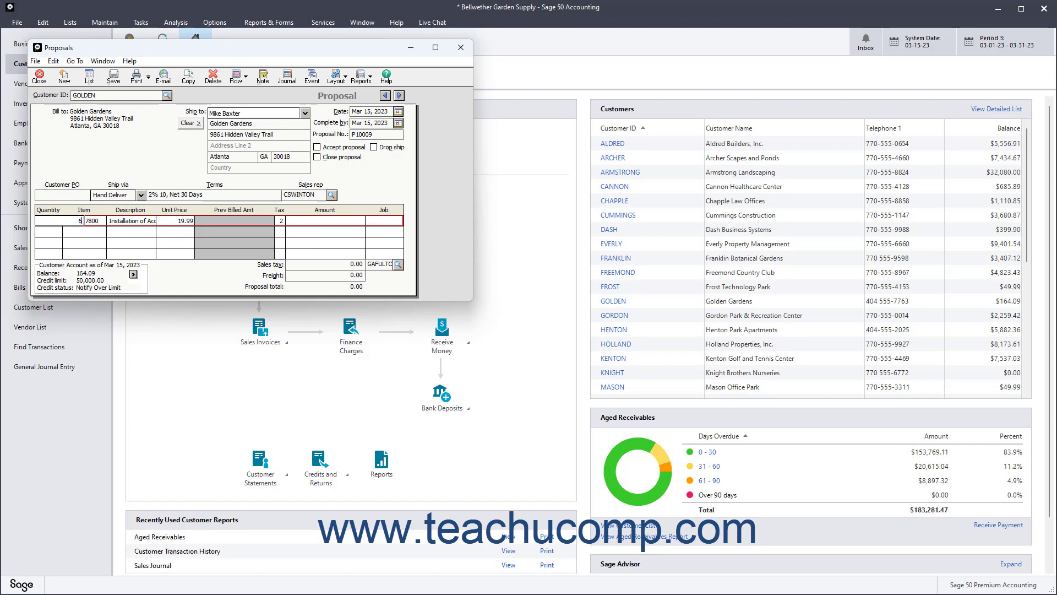
key("Tab")
key("Tab")
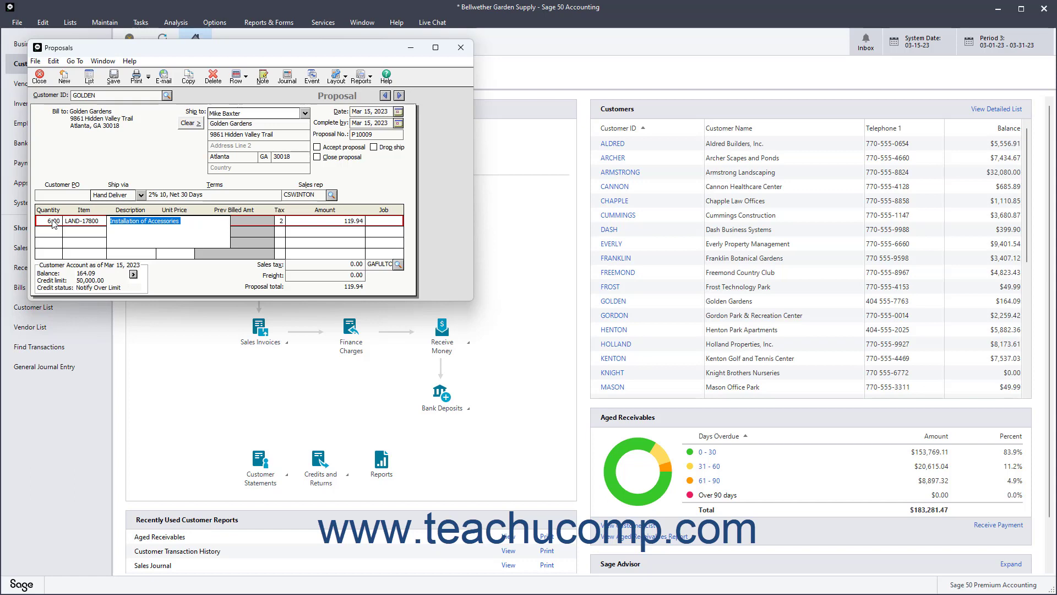
Change the LAND-17800 line's description to "Planting of roses in flower beds" and set its unit price to 25.00
type("Planting of roses in flower beds")
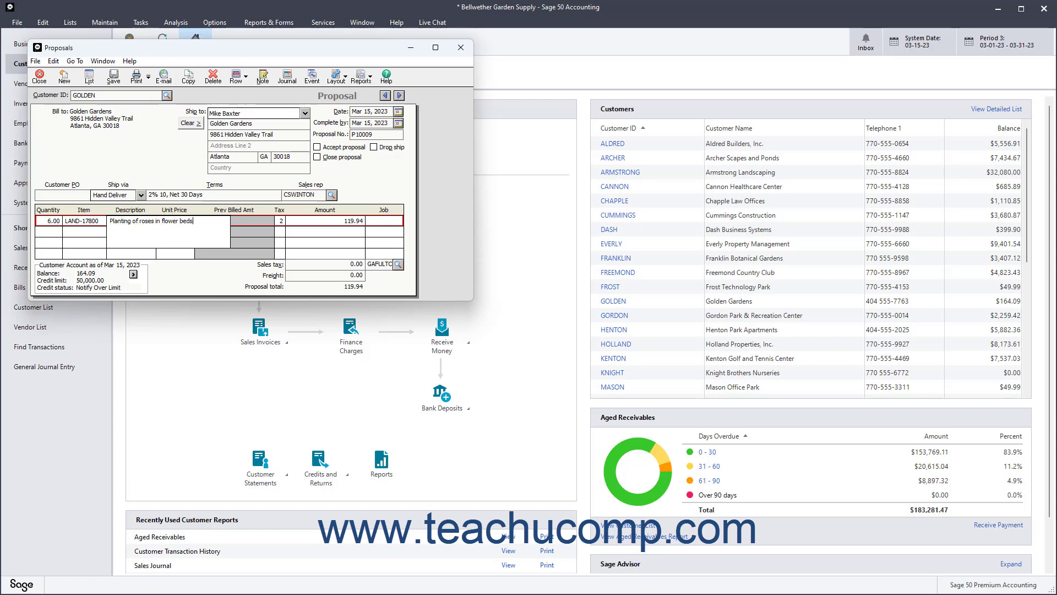
left_click(166, 220)
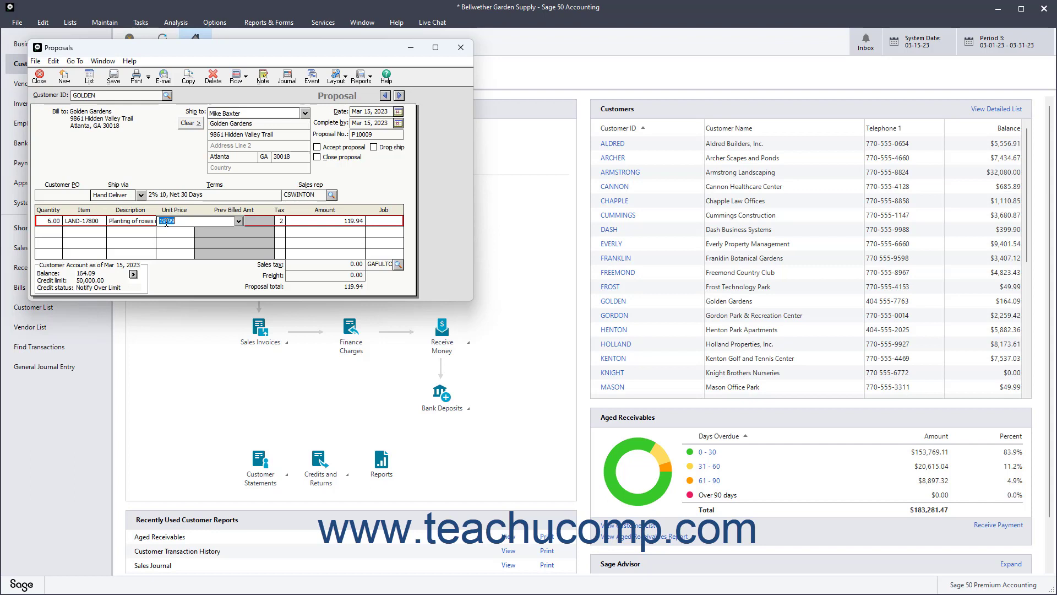
type("25")
key("Tab")
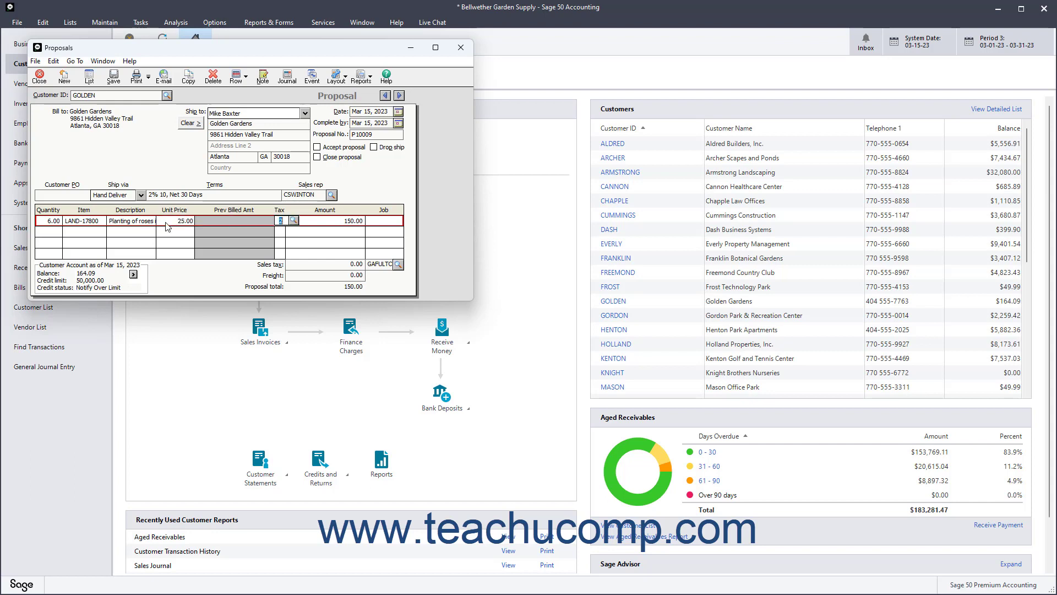
left_click(293, 221)
left_click(293, 221)
key("Tab")
left_click(252, 221)
Add item NURS-21800, the red rose starter bush, on the second line with a quantity of 6
left_click(77, 233)
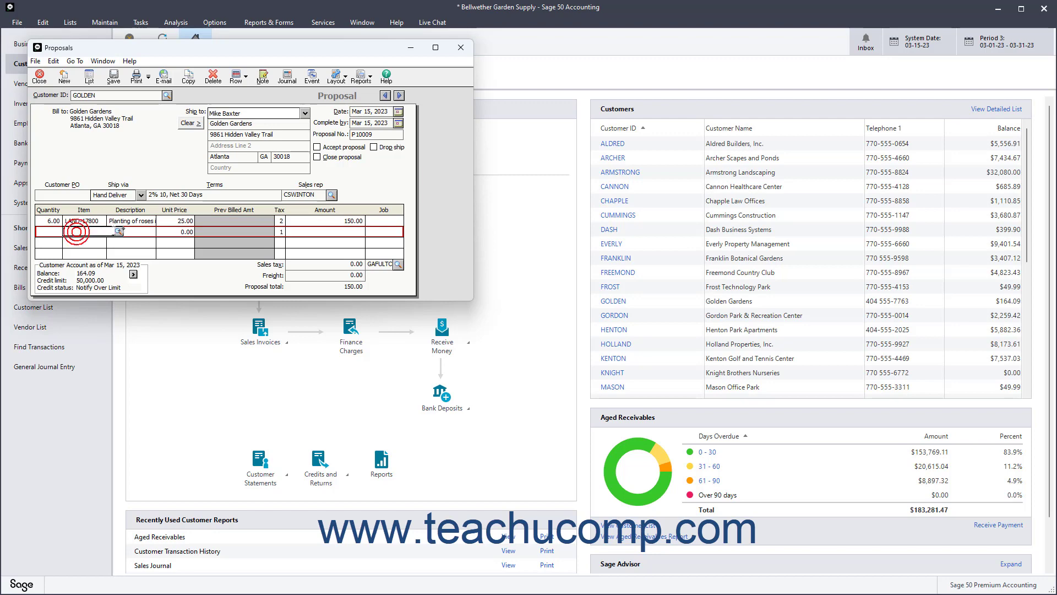
left_click(119, 231)
scroll(127, 270, "down", 15)
double_click(187, 303)
left_click(56, 234)
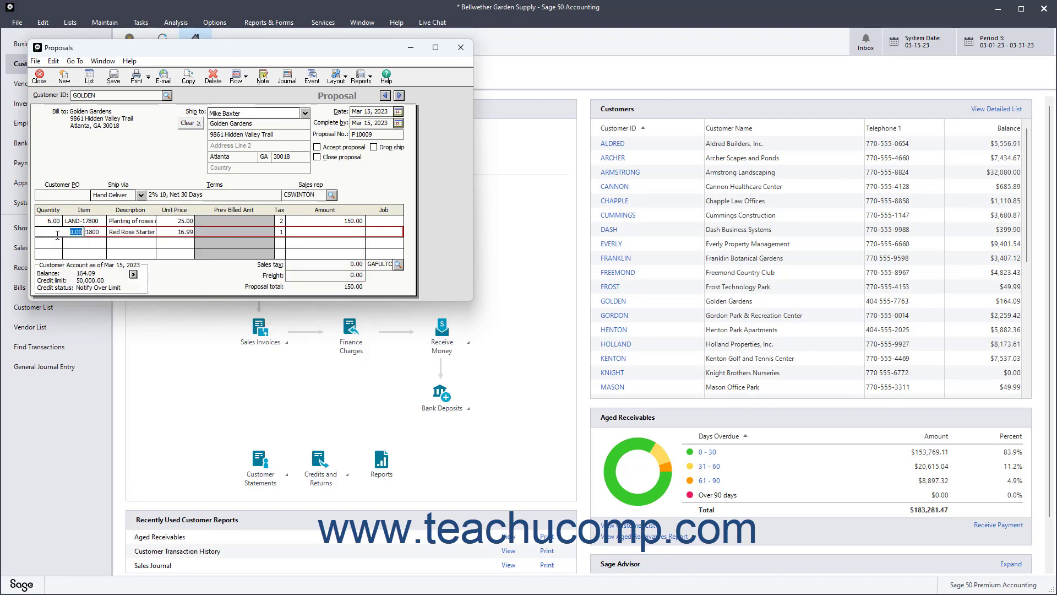
type("6")
Add item NURS-21810, the yellow rose starter bush, on the third line with a quantity of 6
left_click(79, 246)
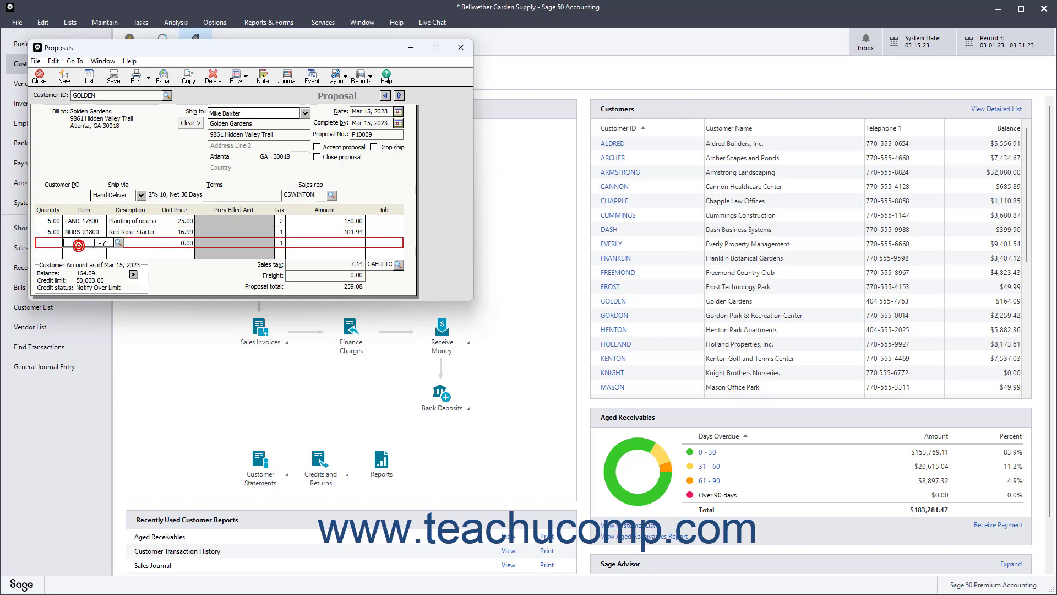
left_click(119, 242)
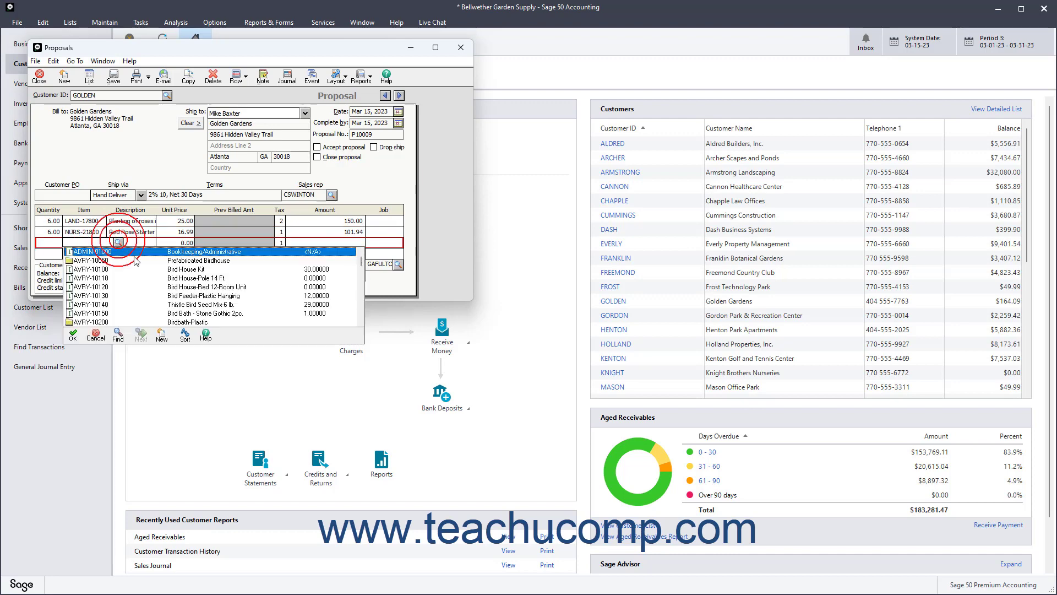
scroll(182, 291, "down", 4)
double_click(184, 297)
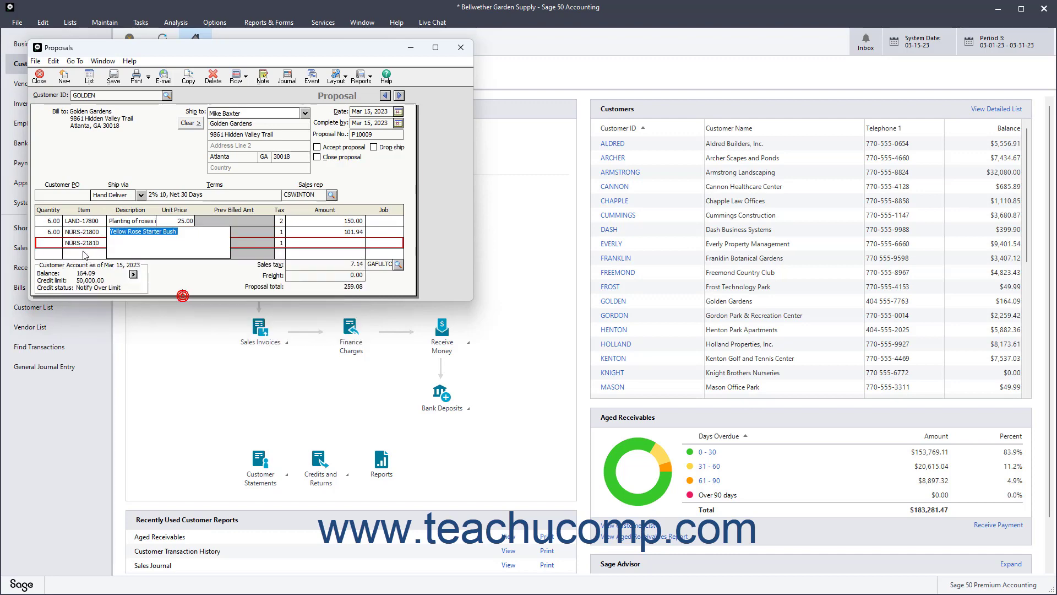
left_click(51, 240)
type("6")
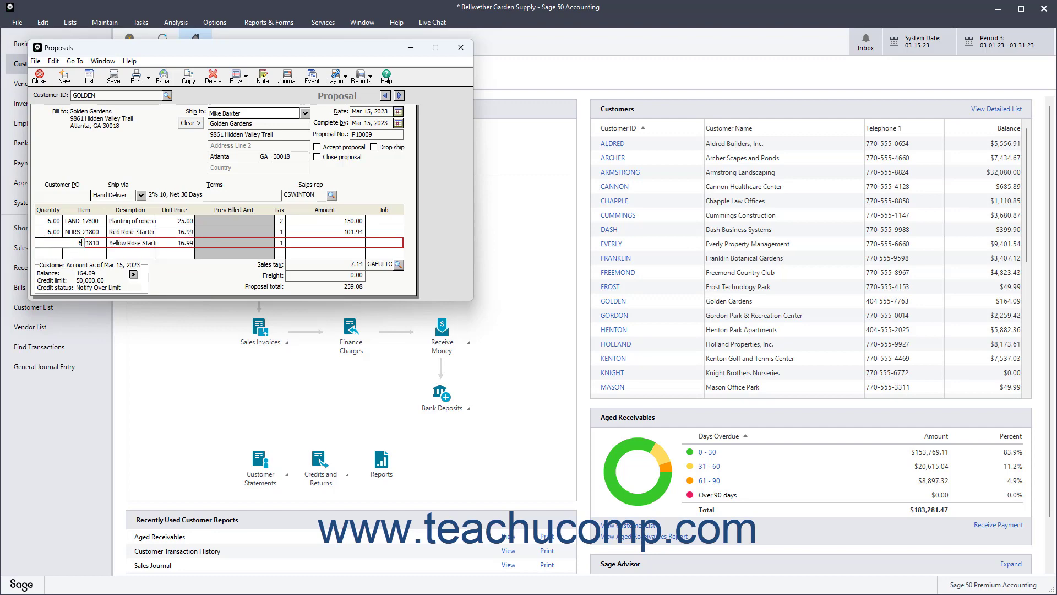
Add item NURS-21820, the white rose starter bush, on the fourth line with a quantity of 6, accepting the inventory shortage
left_click(101, 255)
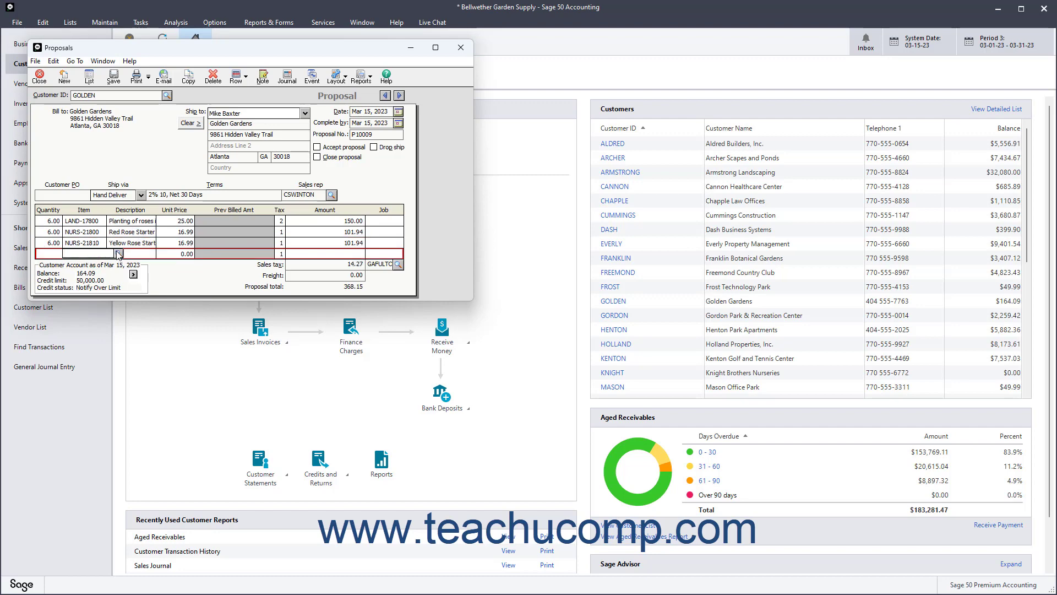
left_click(116, 252)
scroll(126, 298, "down", 10)
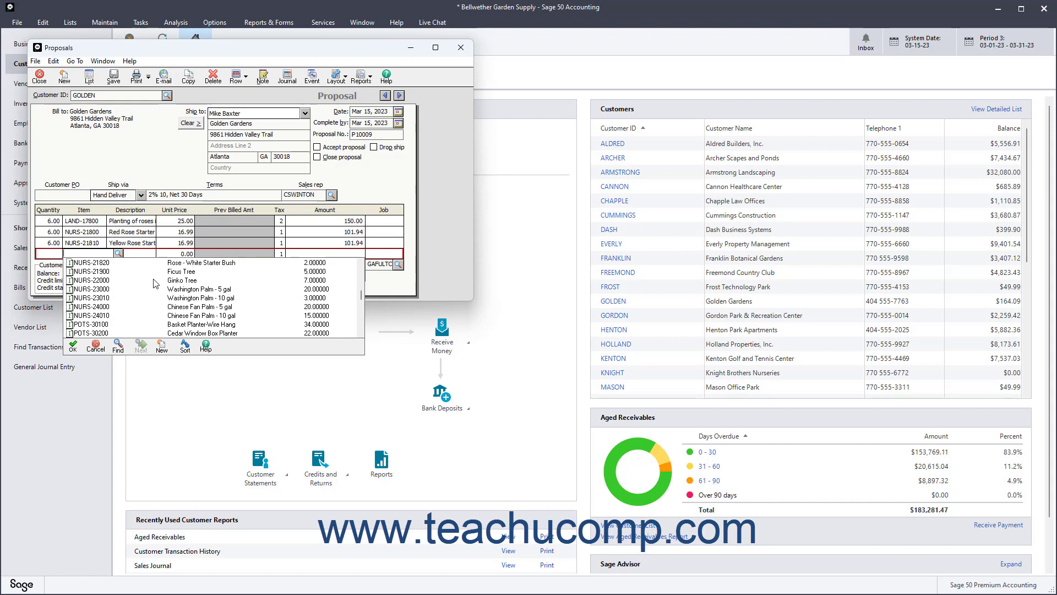
double_click(166, 263)
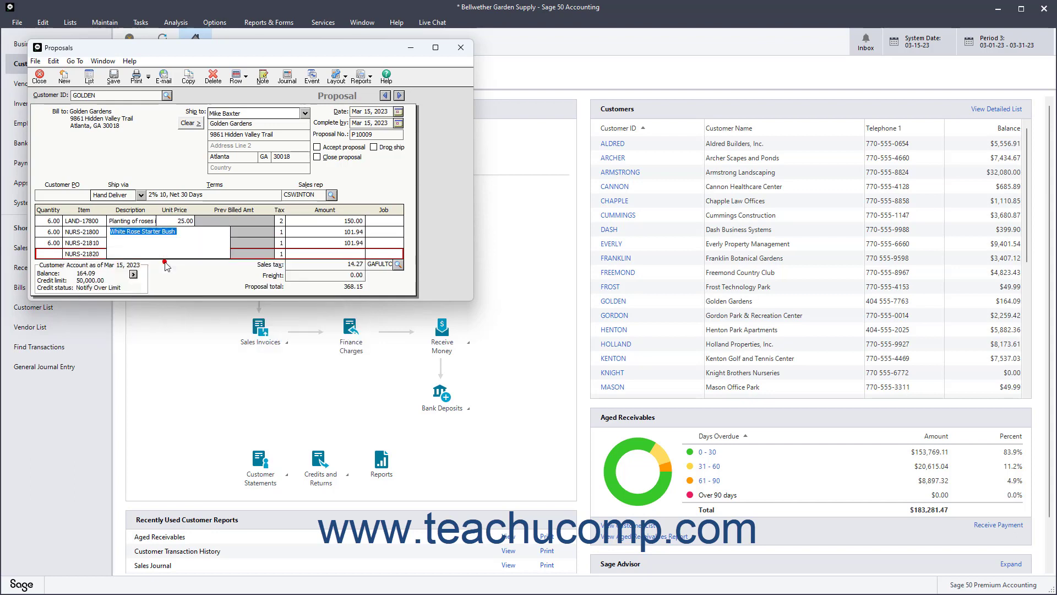
left_click(51, 253)
type("6")
key("Tab")
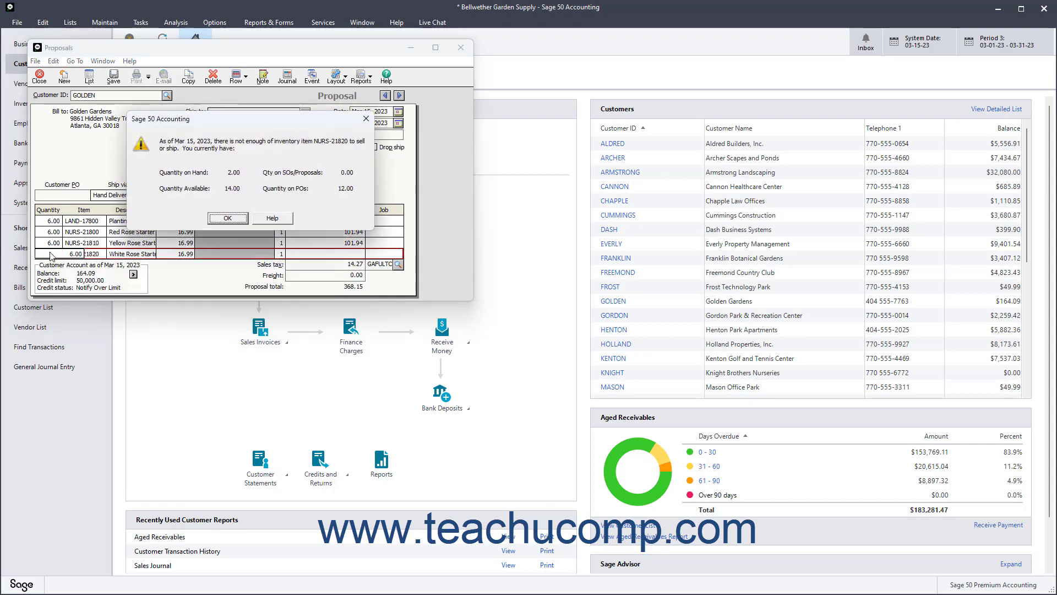
left_click(225, 218)
key("Tab")
key("Tab")
key("Tab")
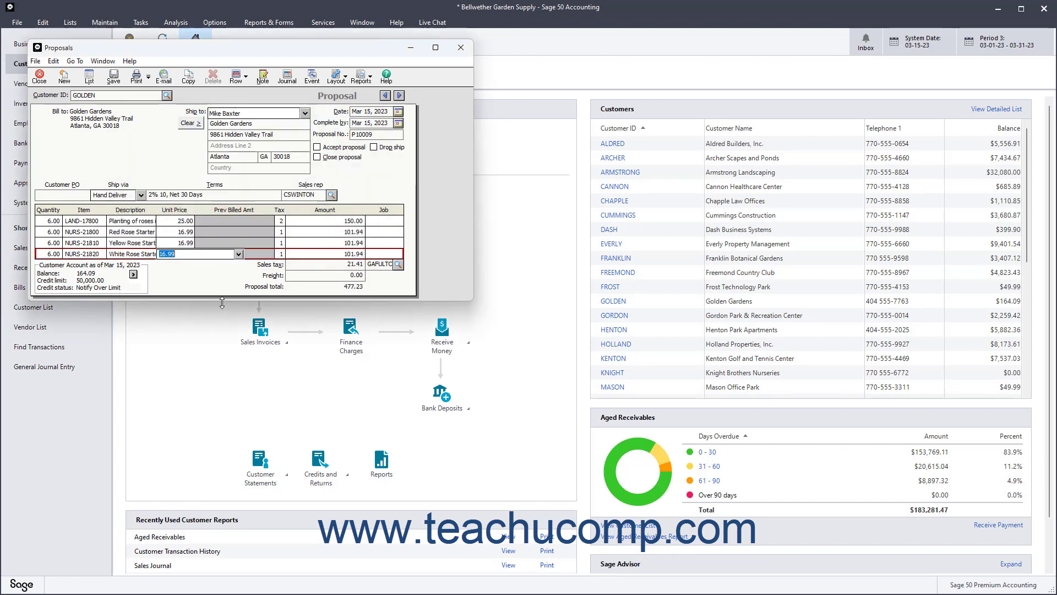
Go through the proposal's remaining amount, freight and sales tax fields and save the proposal
key("Tab")
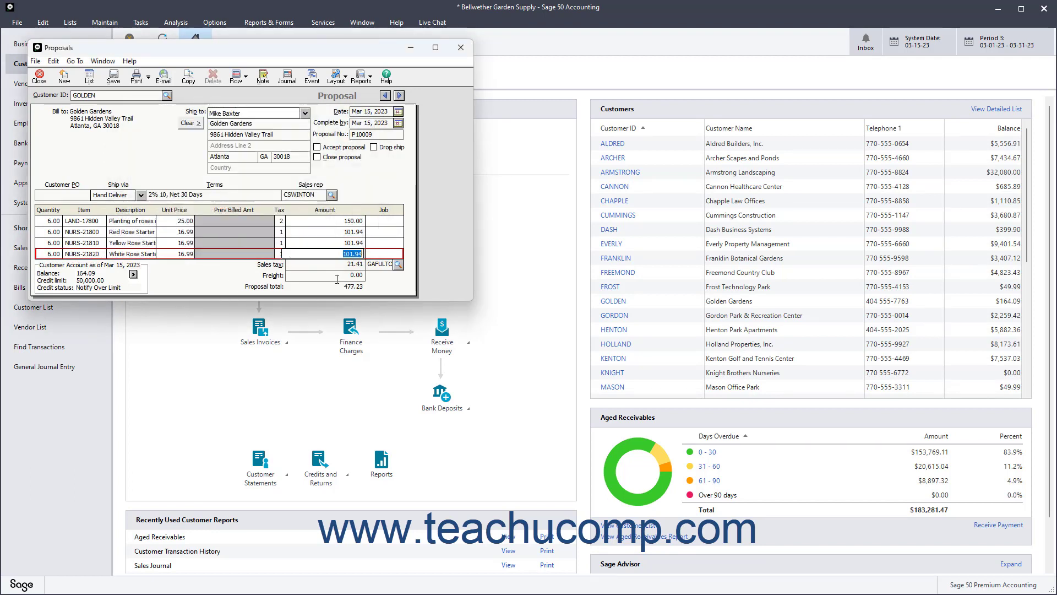
key("Tab")
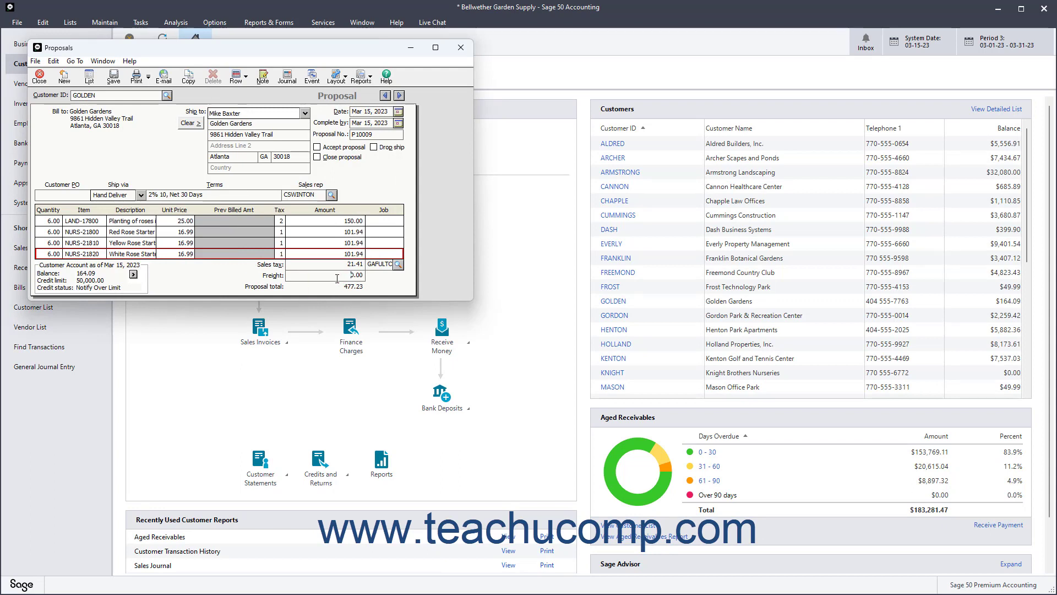
left_click(337, 265)
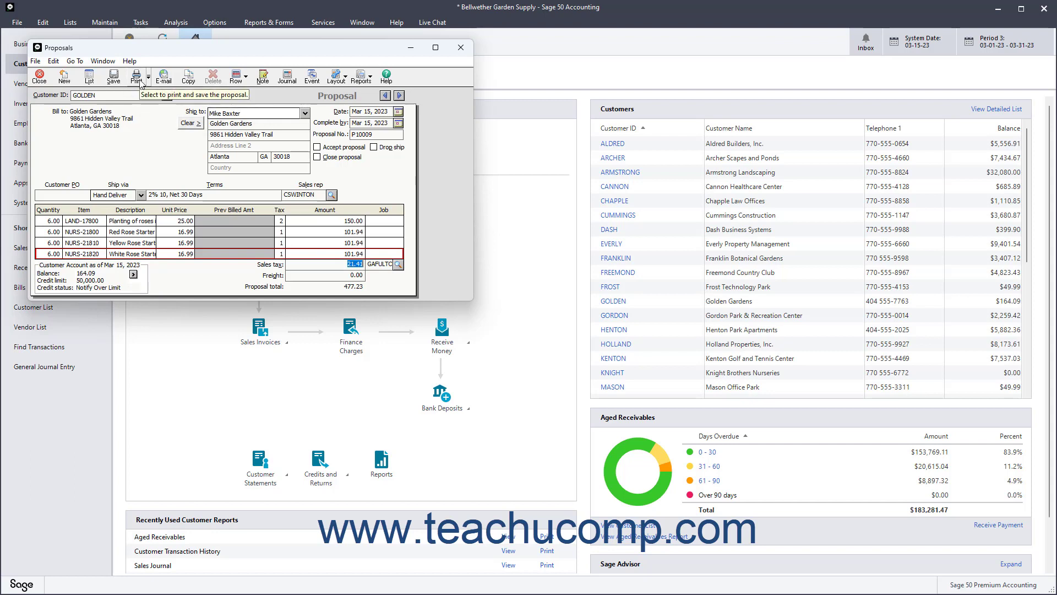
left_click(115, 78)
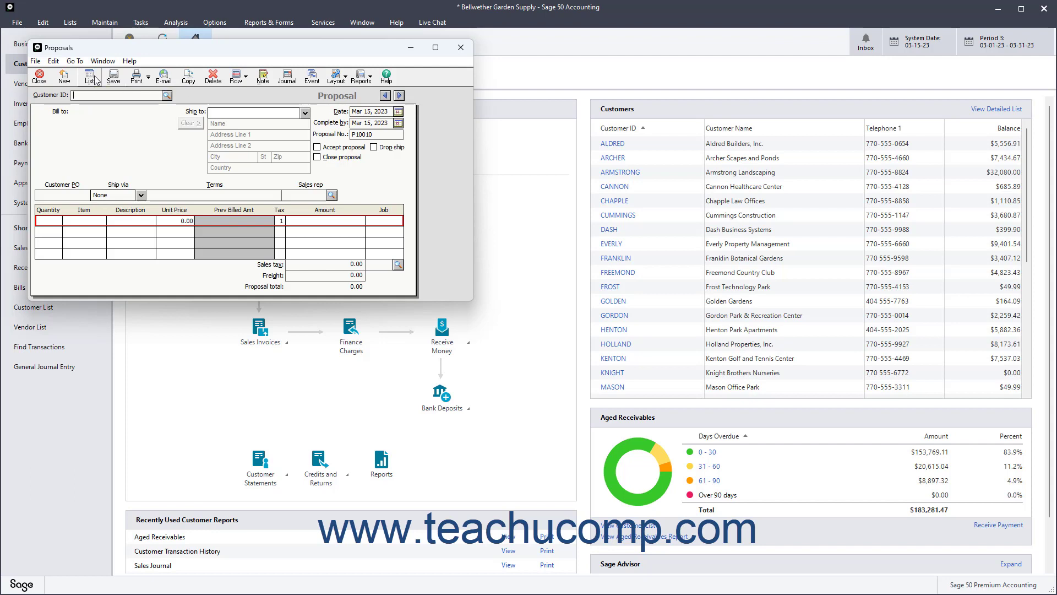
Reopen the Golden Gardens proposal from the proposal list and save it as accepted
left_click(94, 80)
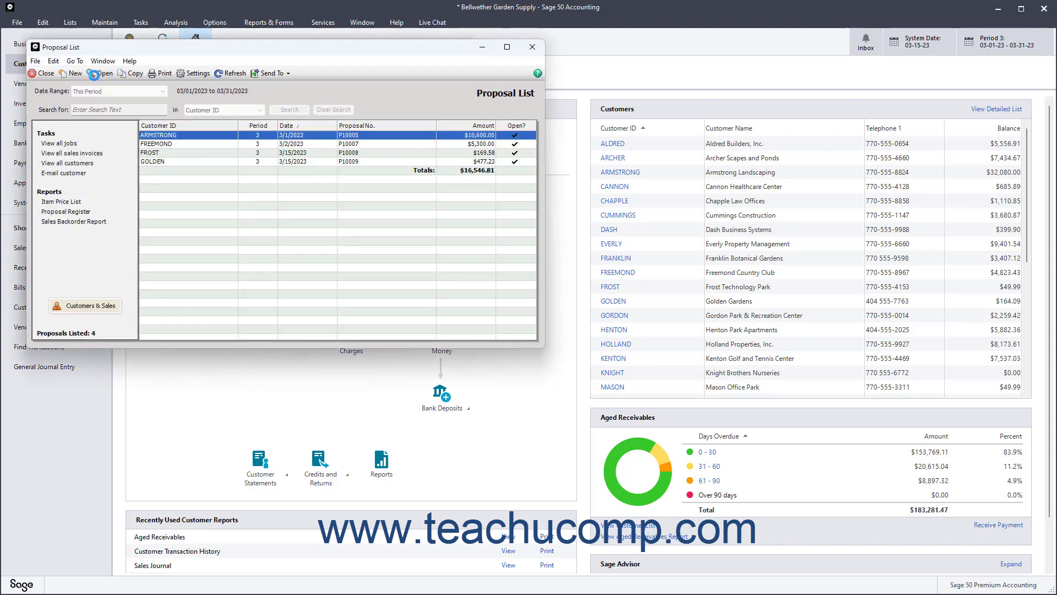
double_click(172, 160)
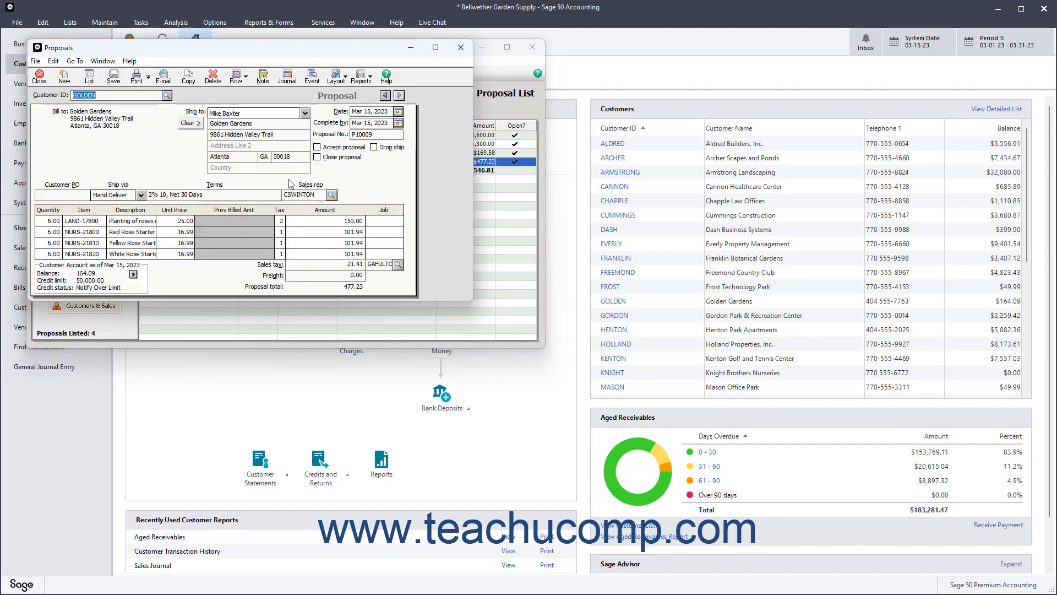
left_click(317, 148)
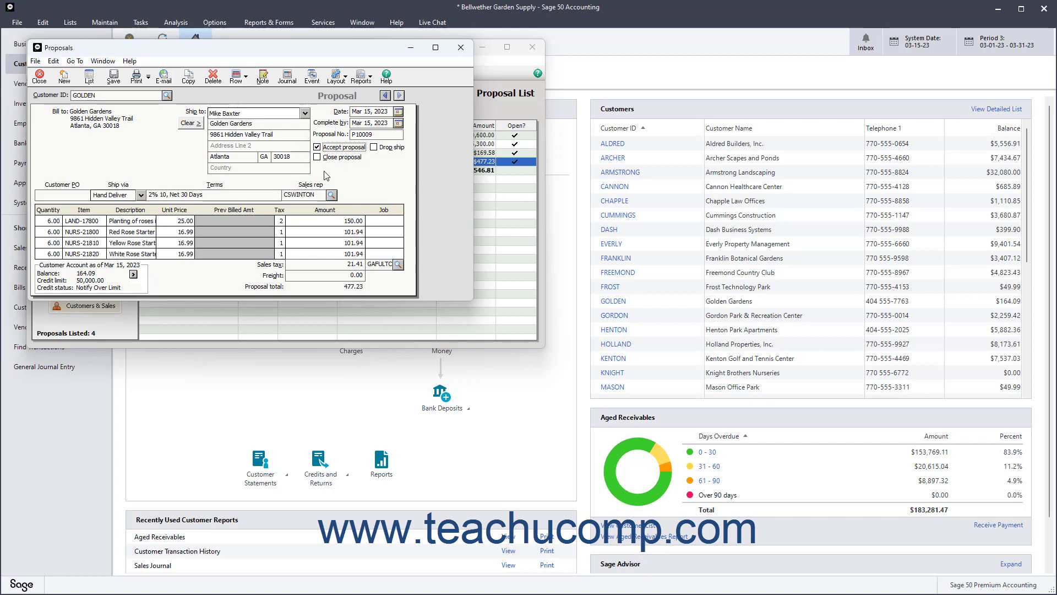
left_click(114, 77)
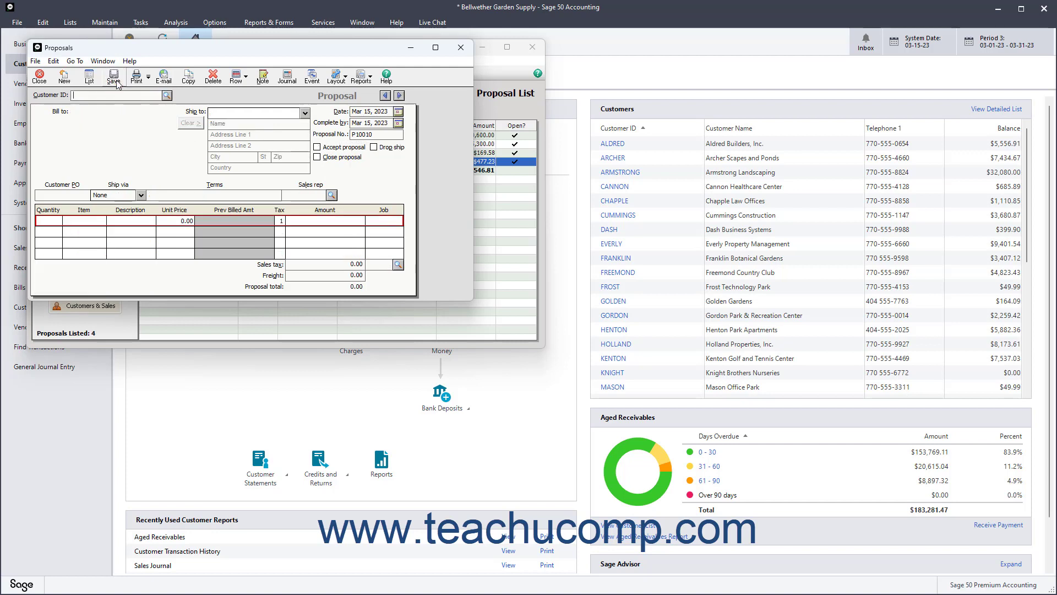
left_click(40, 77)
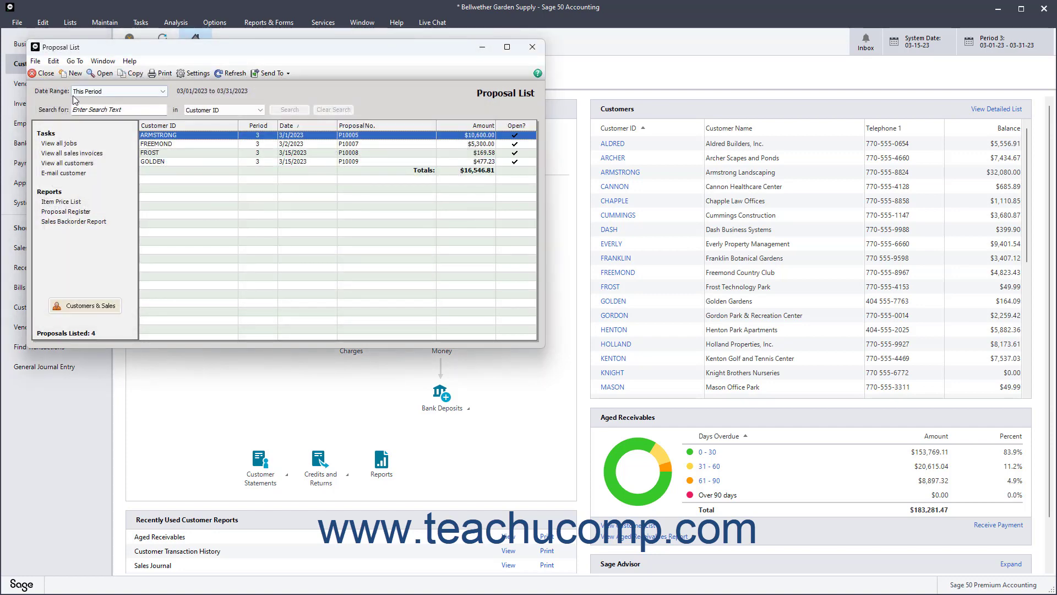
left_click(42, 74)
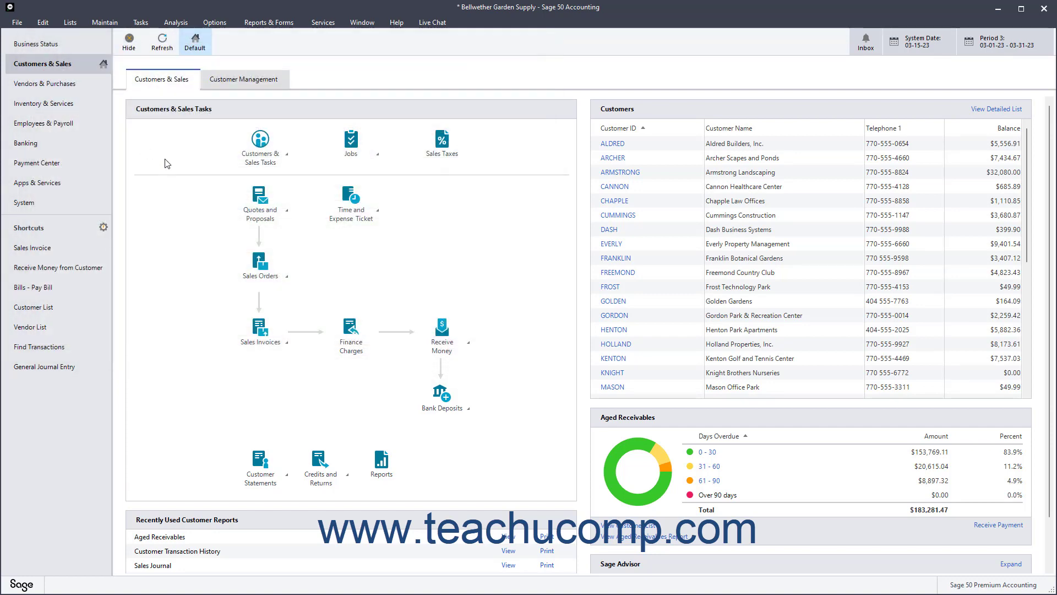